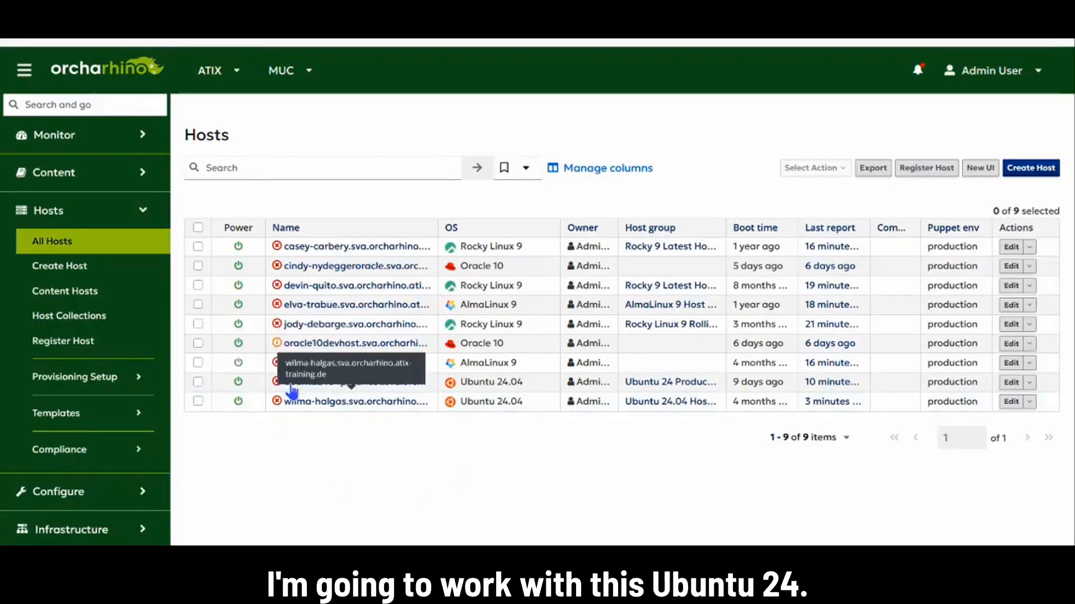
Open the ubuntu2404prodhost host and view its installable errata.
{"action": "left_click", "coordinate": [347, 386]}
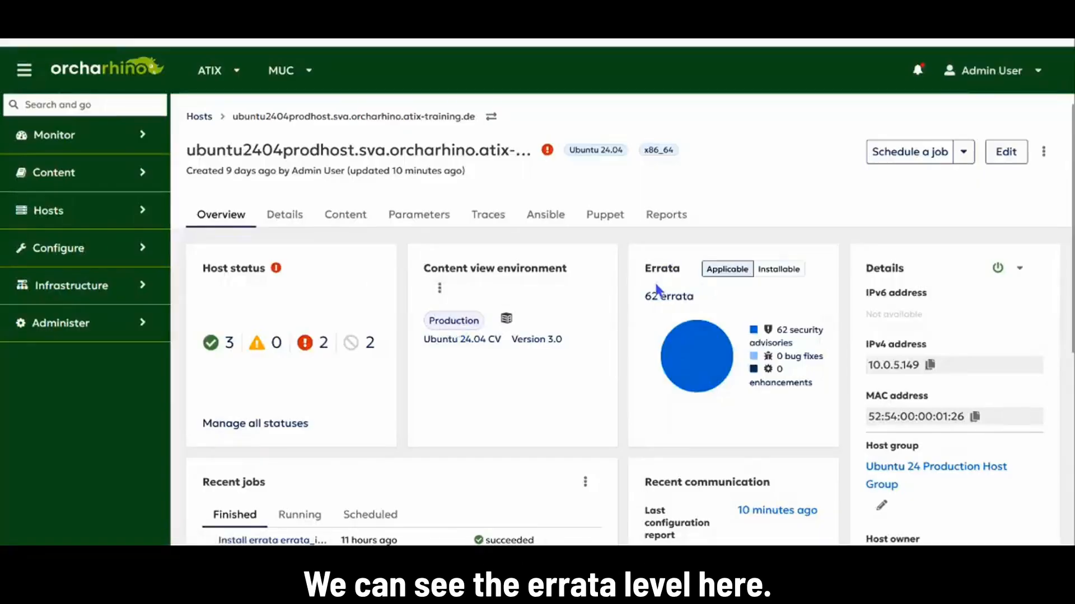
{"action": "left_click", "coordinate": [771, 270]}
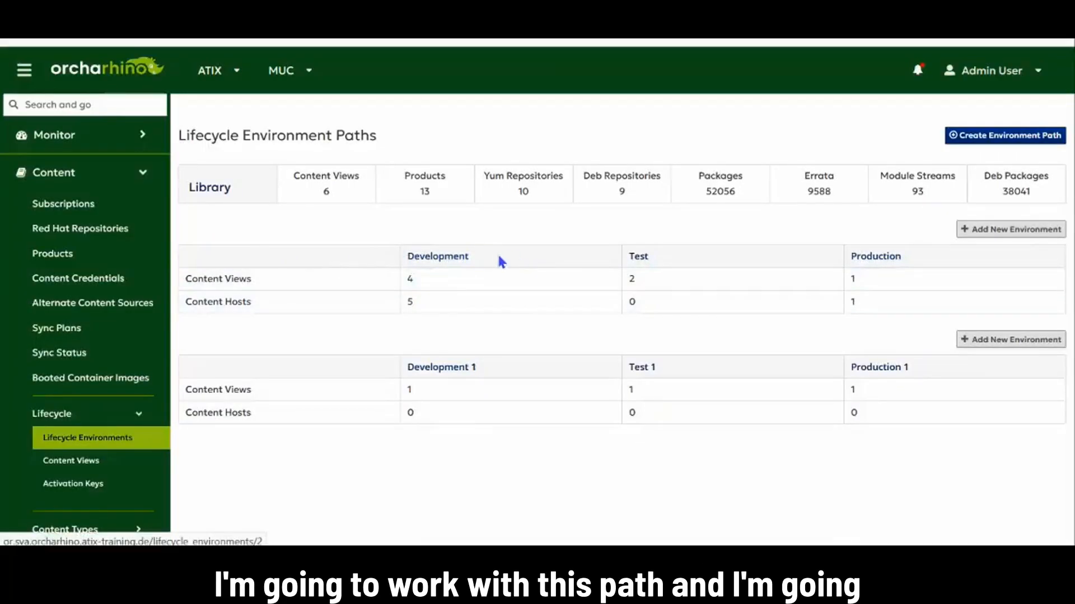
Promote version 4.0 of the Ubuntu 24.04 CV content view to the Production lifecycle environment.
{"action": "left_click", "coordinate": [81, 462]}
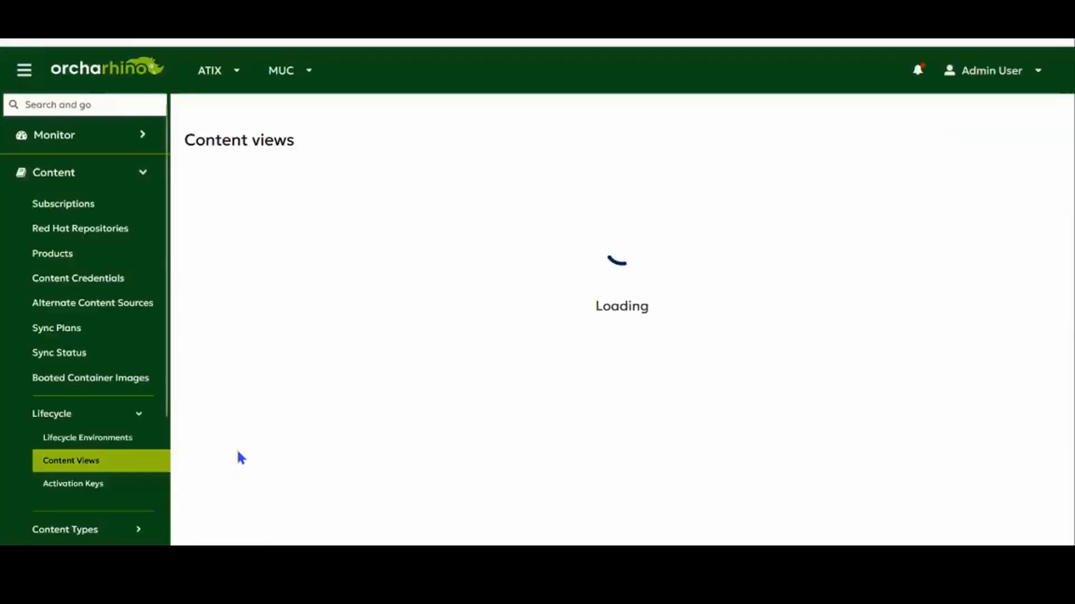
{"action": "scroll", "coordinate": [334, 393], "scroll_direction": "down", "scroll_amount": 2}
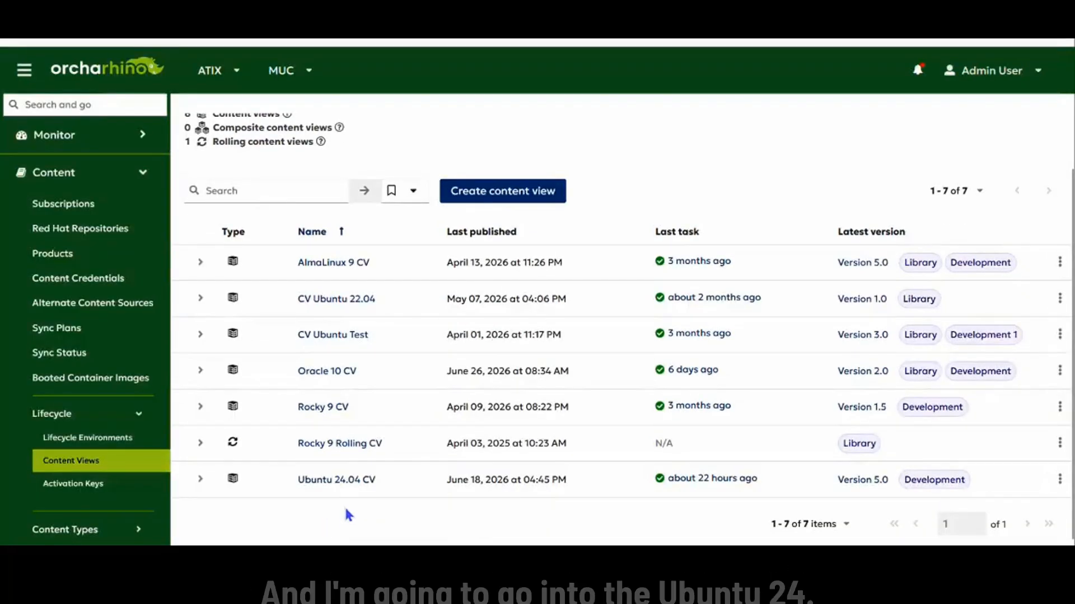
{"action": "left_click", "coordinate": [334, 481]}
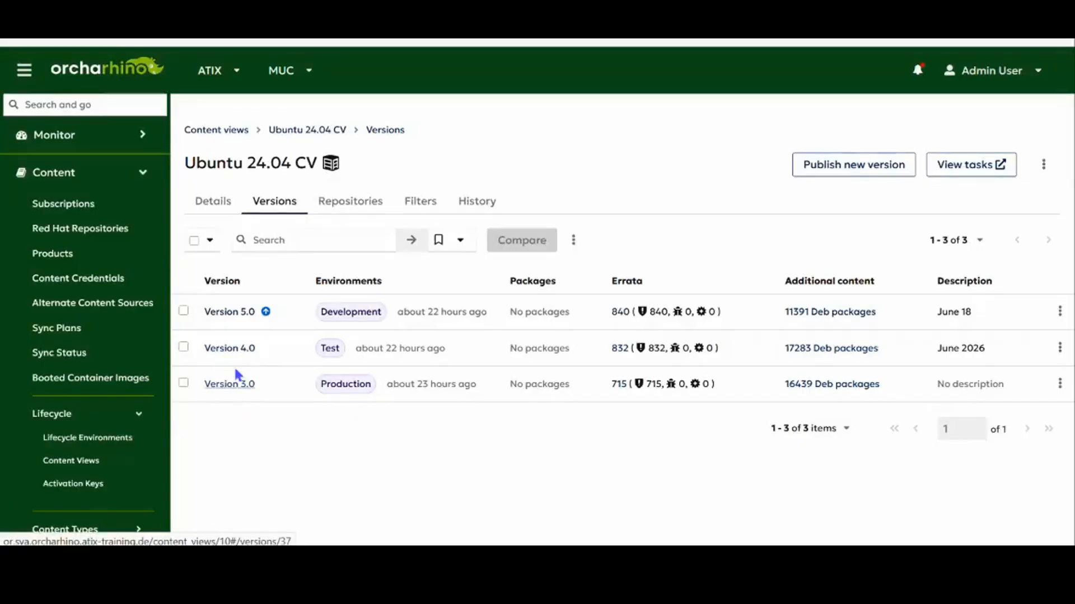
{"action": "left_click", "coordinate": [183, 347]}
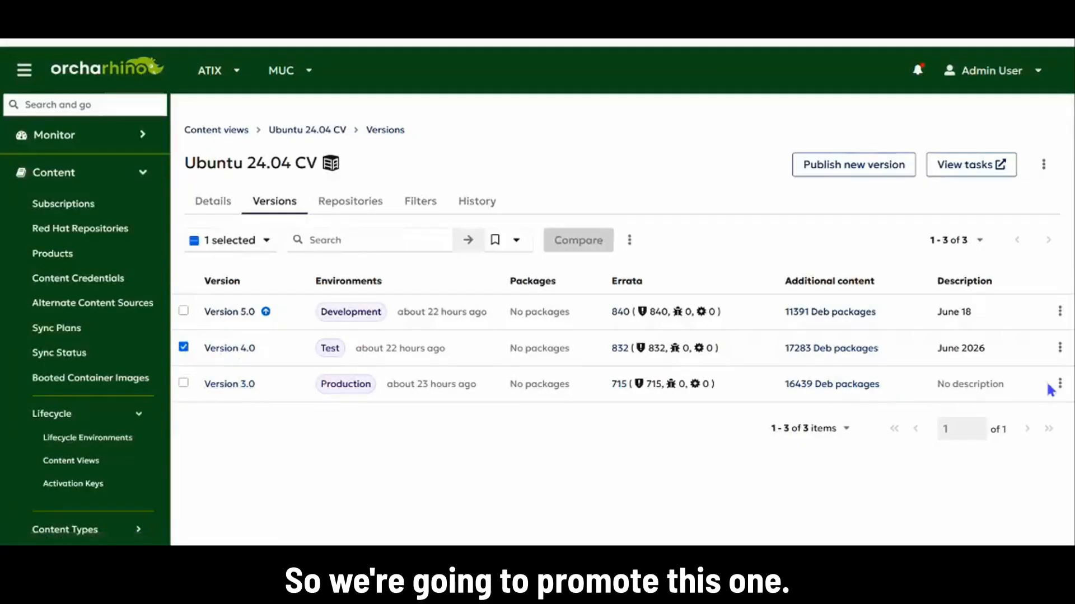
{"action": "left_click", "coordinate": [1060, 347]}
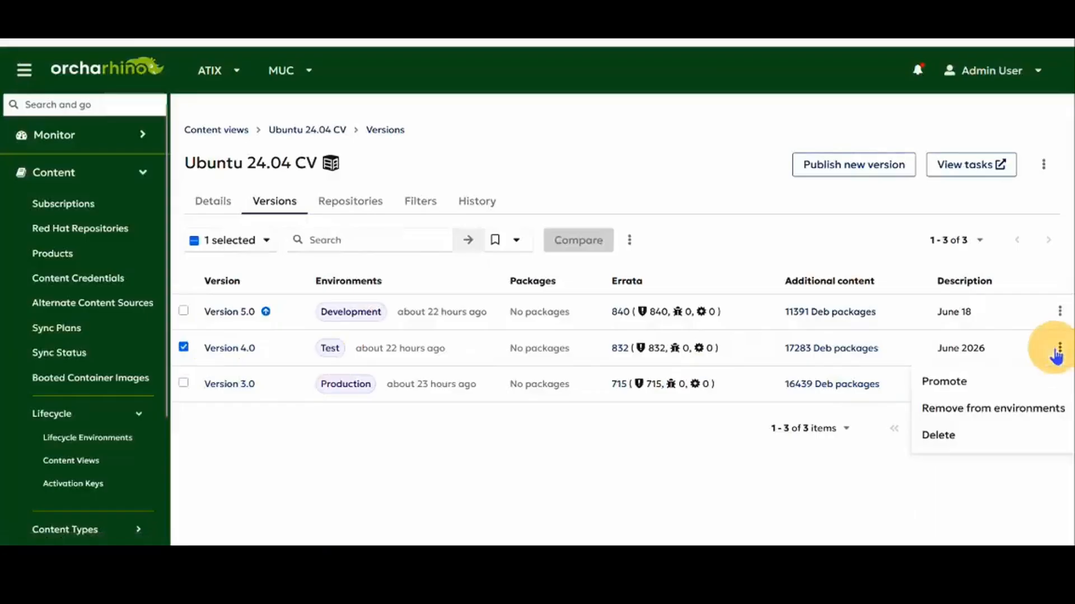
{"action": "left_click", "coordinate": [944, 383]}
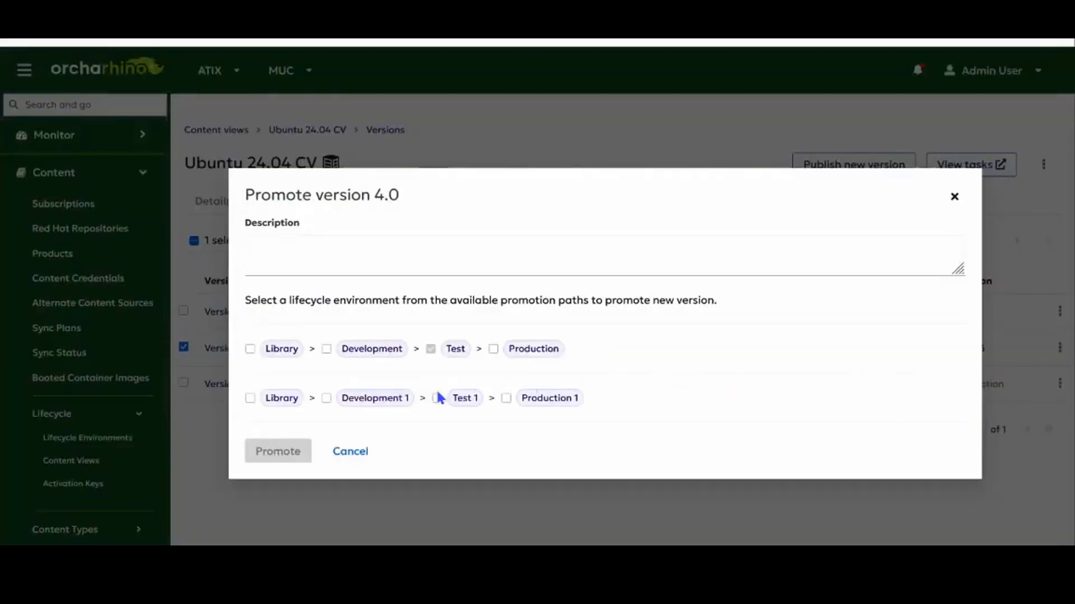
{"action": "left_click", "coordinate": [493, 350]}
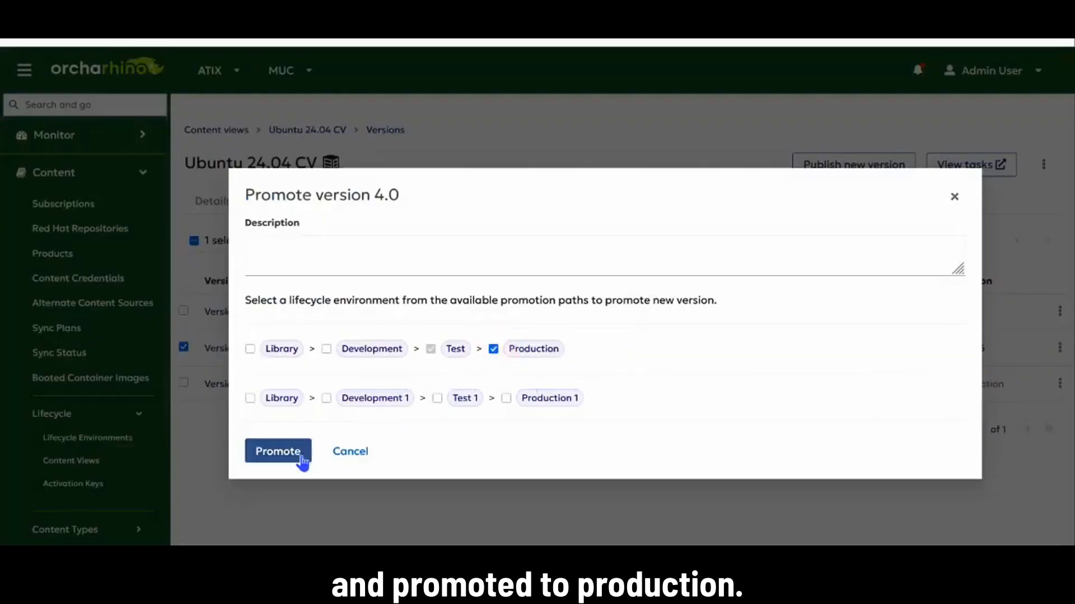
{"action": "left_click", "coordinate": [297, 456]}
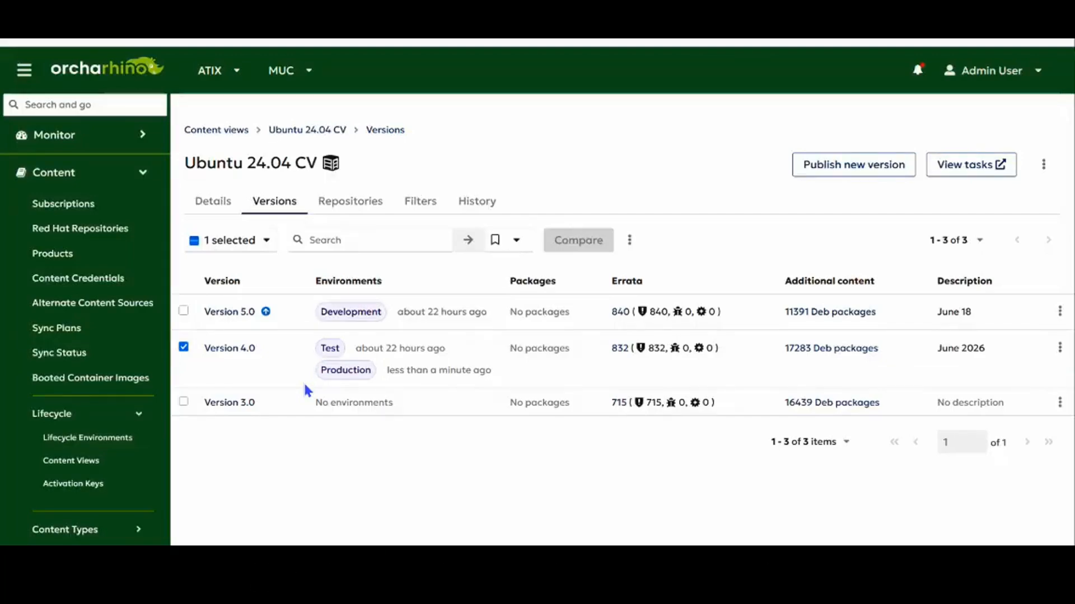
Promote version 5.0 of the Ubuntu 24.04 CV content view to the Test environment.
{"action": "left_click", "coordinate": [184, 315]}
{"action": "left_click", "coordinate": [1058, 311]}
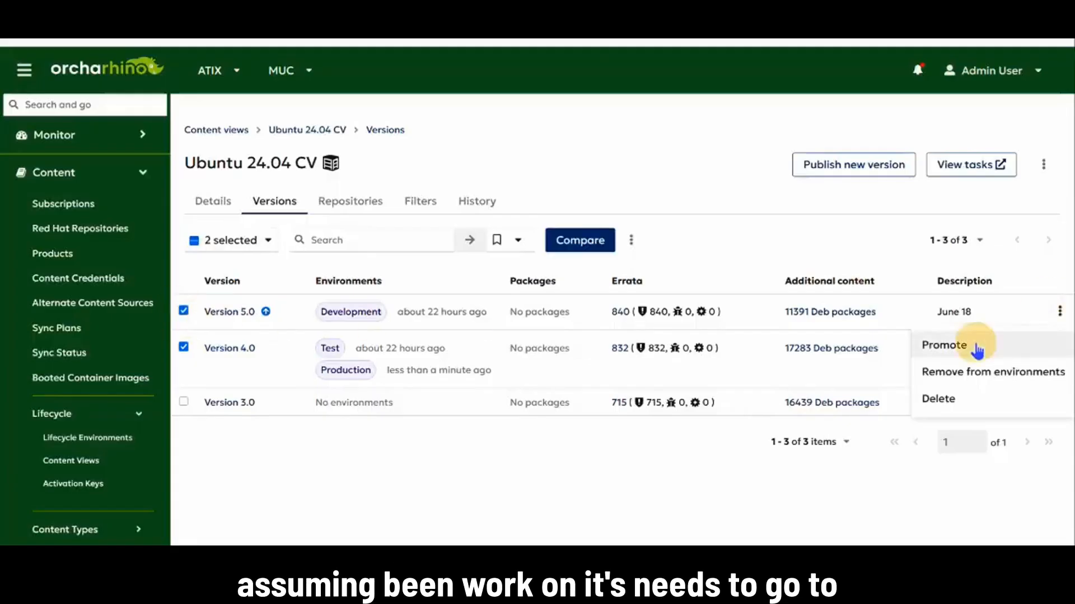
{"action": "left_click", "coordinate": [945, 345]}
{"action": "left_click", "coordinate": [431, 350]}
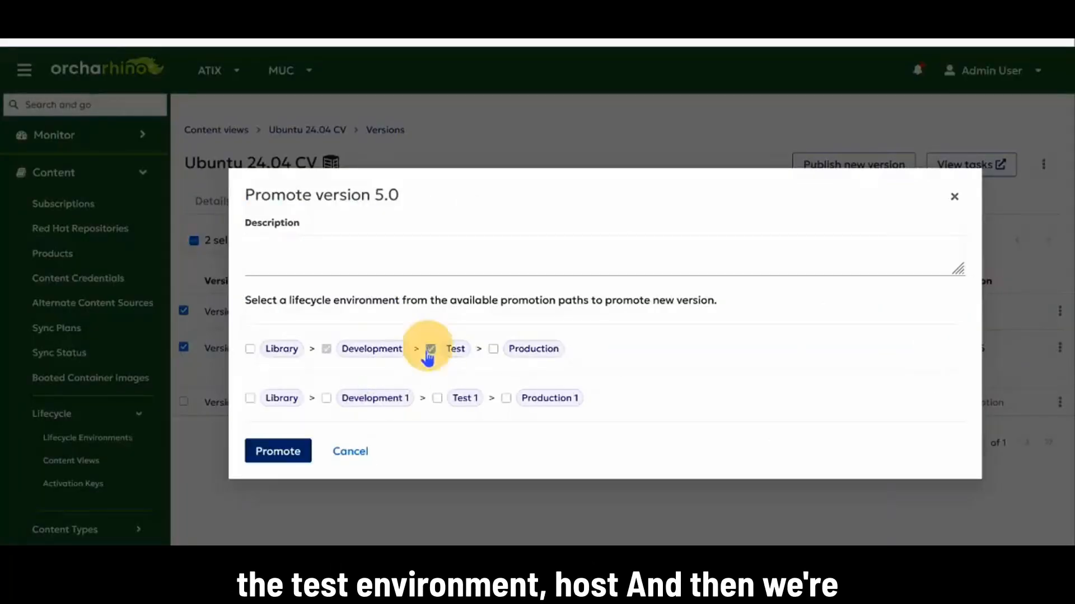
{"action": "left_click", "coordinate": [282, 454]}
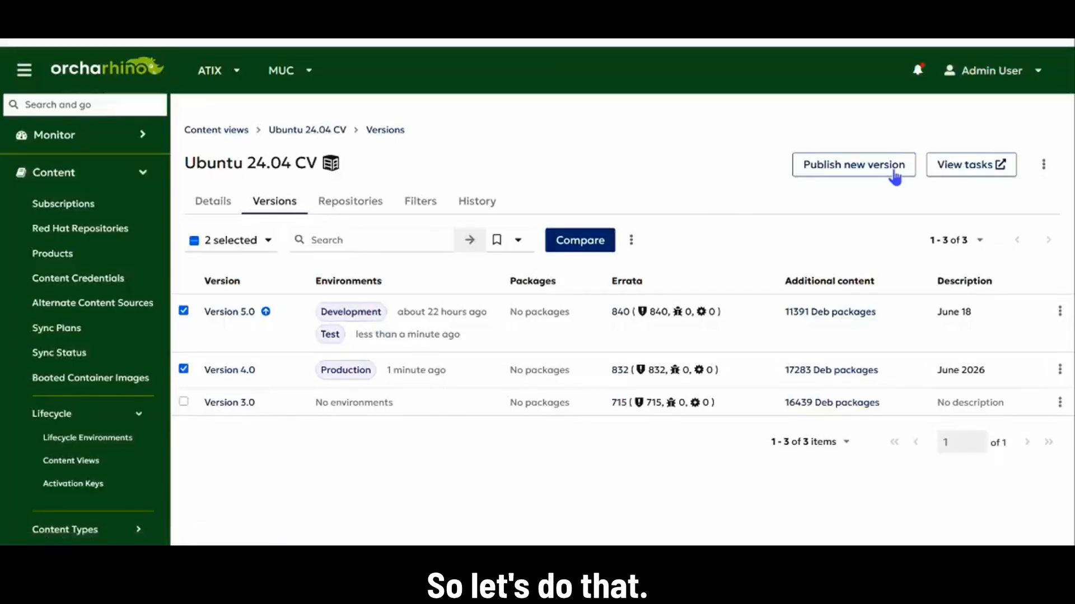
Publish a new version of Ubuntu 24.04 CV described as "July 2026", promoting it to Development, and return to the versions list.
{"action": "left_click", "coordinate": [856, 168]}
{"action": "left_click", "coordinate": [465, 340]}
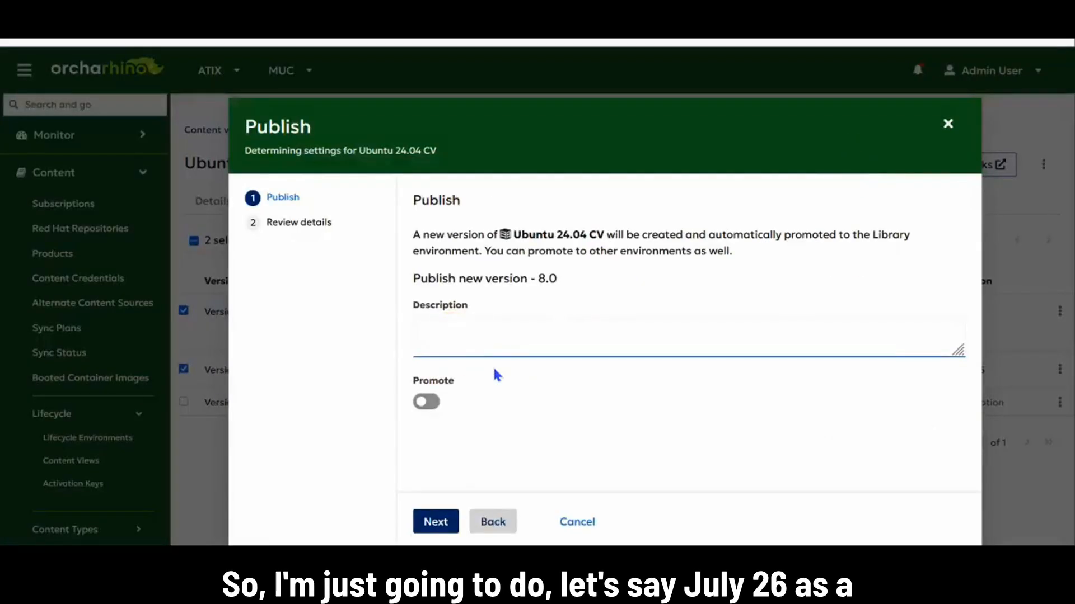
{"action": "type", "text": "July 2026"}
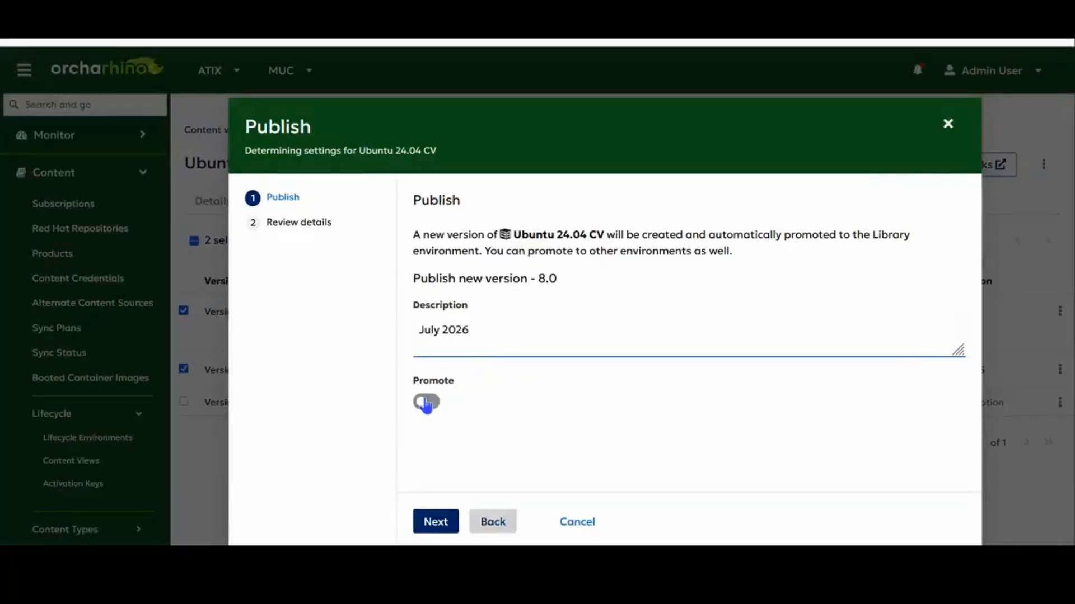
{"action": "left_click", "coordinate": [427, 403]}
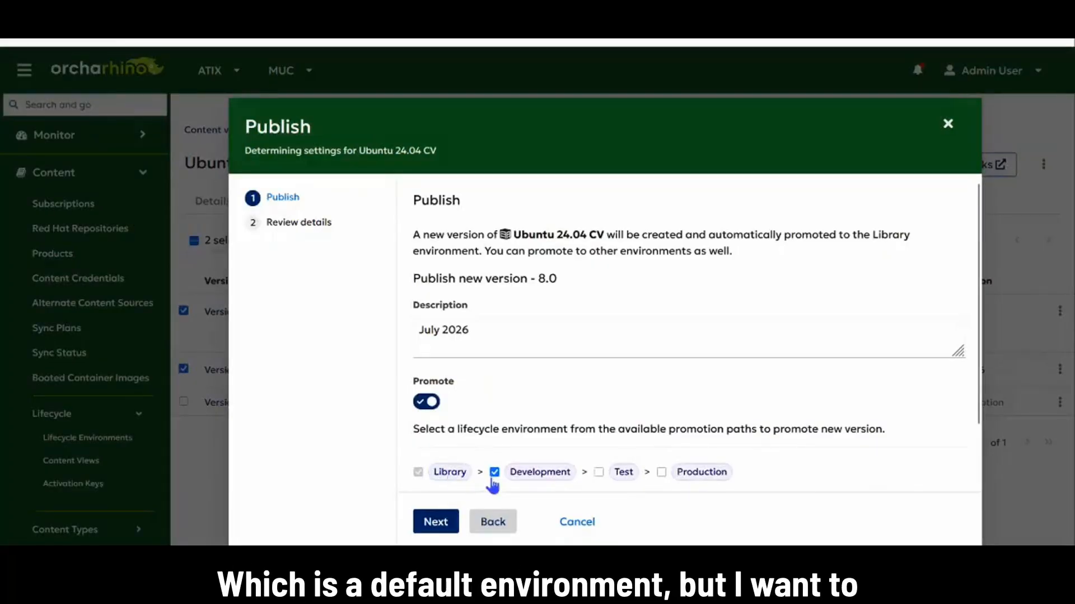
{"action": "left_click", "coordinate": [438, 527]}
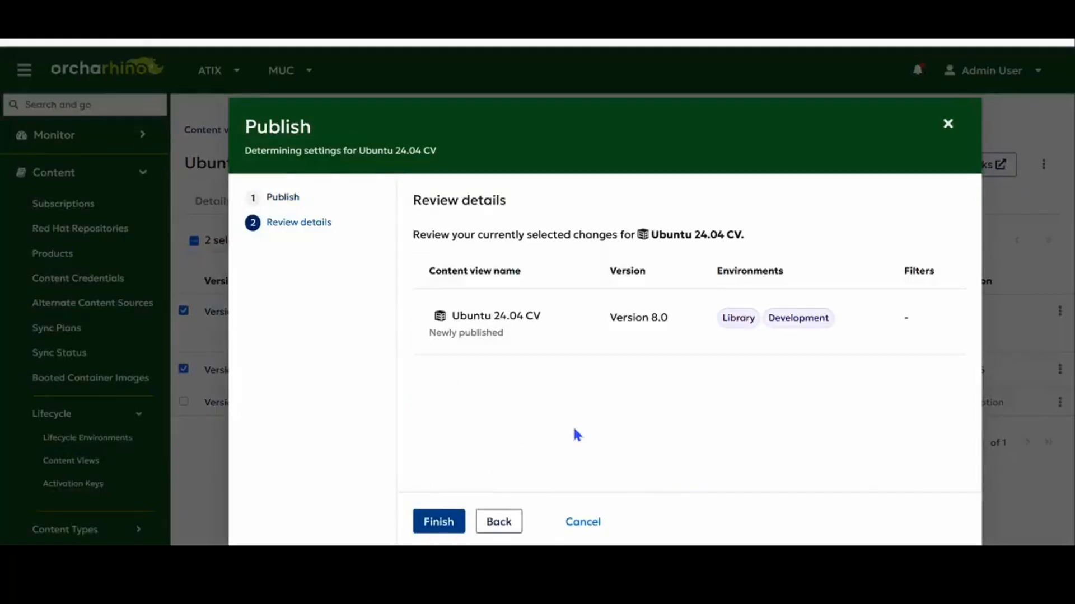
{"action": "left_click", "coordinate": [434, 526]}
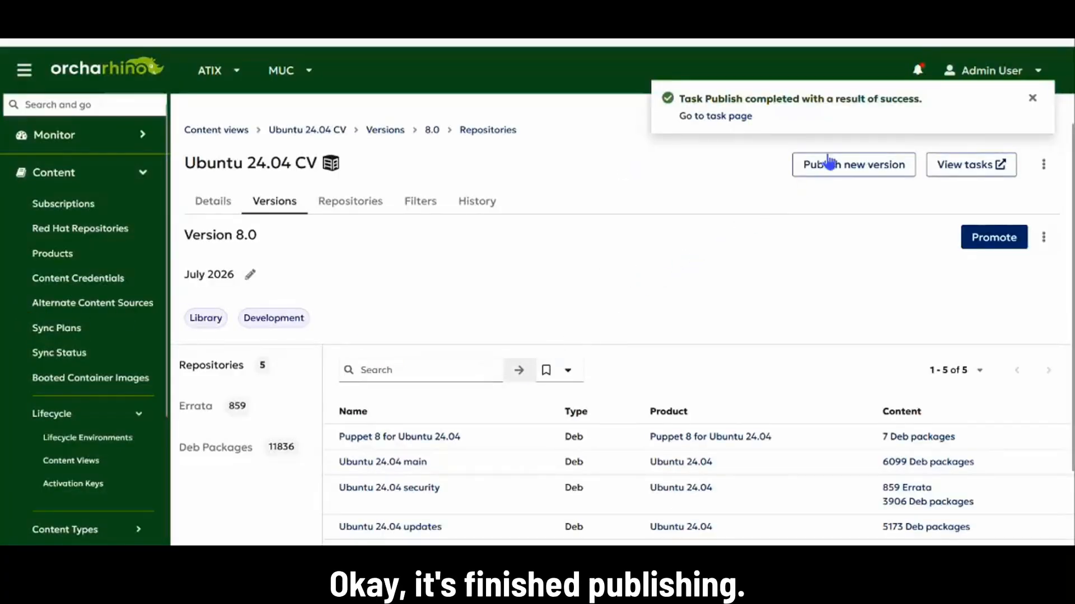
{"action": "left_click", "coordinate": [289, 204]}
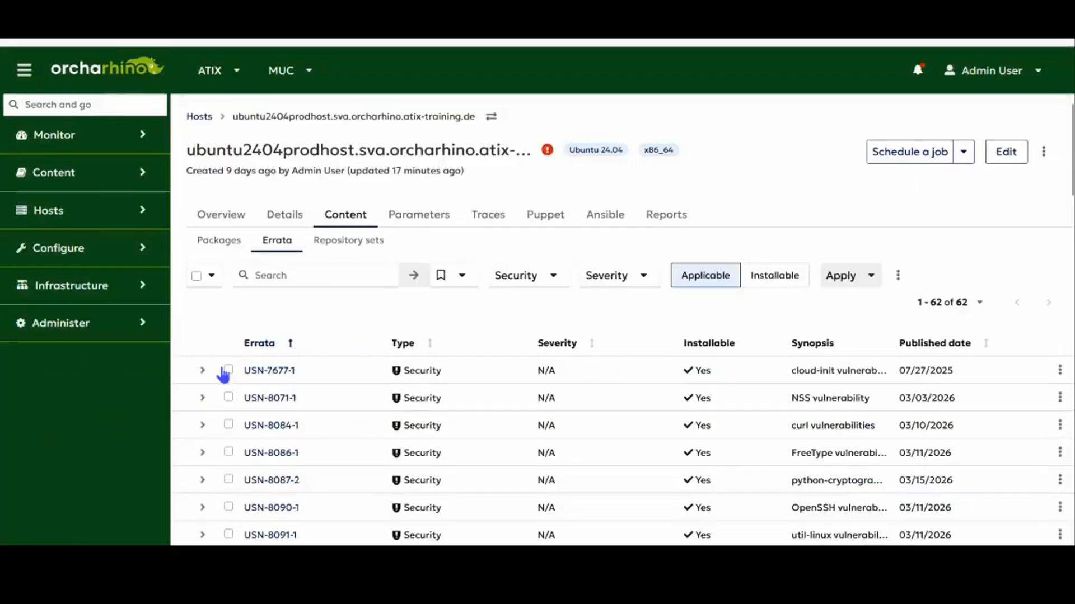
Open the full errata list under the content types and select the SQLite erratum USN-8480-1 for application.
{"action": "left_click", "coordinate": [228, 371]}
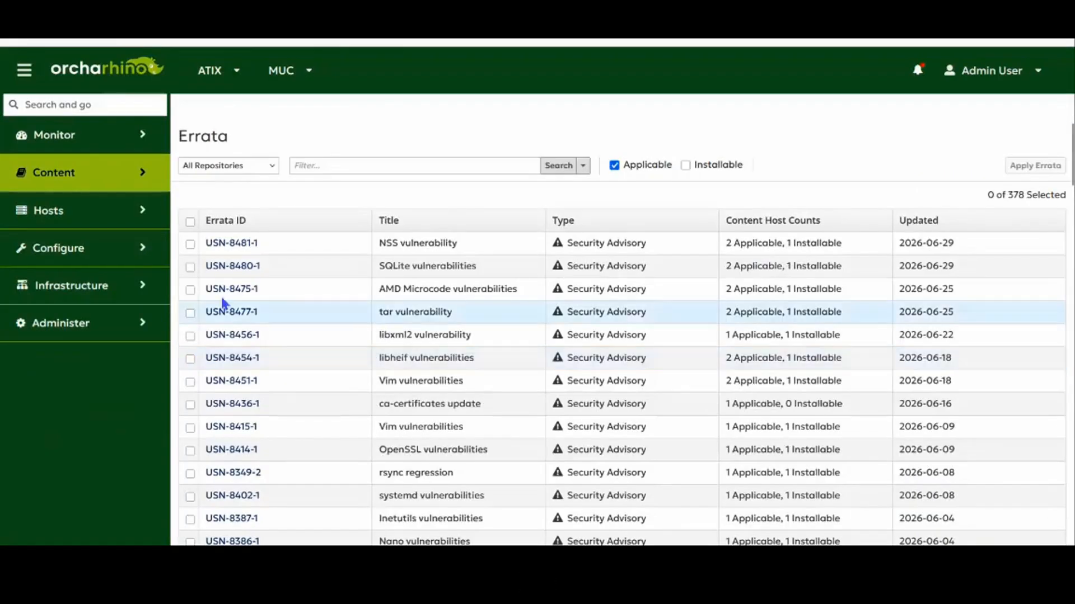
{"action": "left_click", "coordinate": [122, 176]}
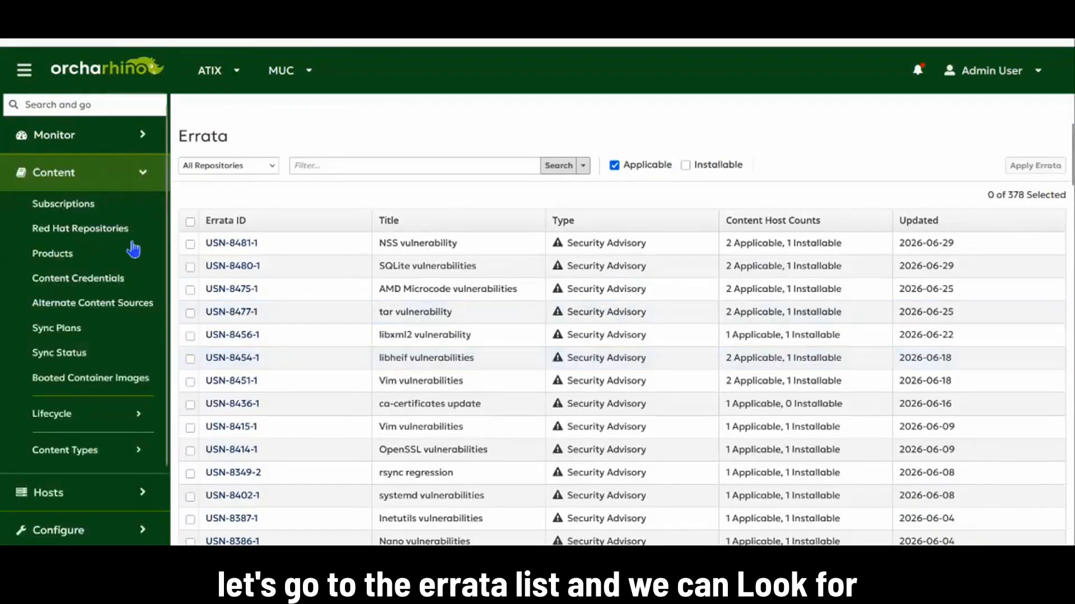
{"action": "left_click", "coordinate": [115, 448]}
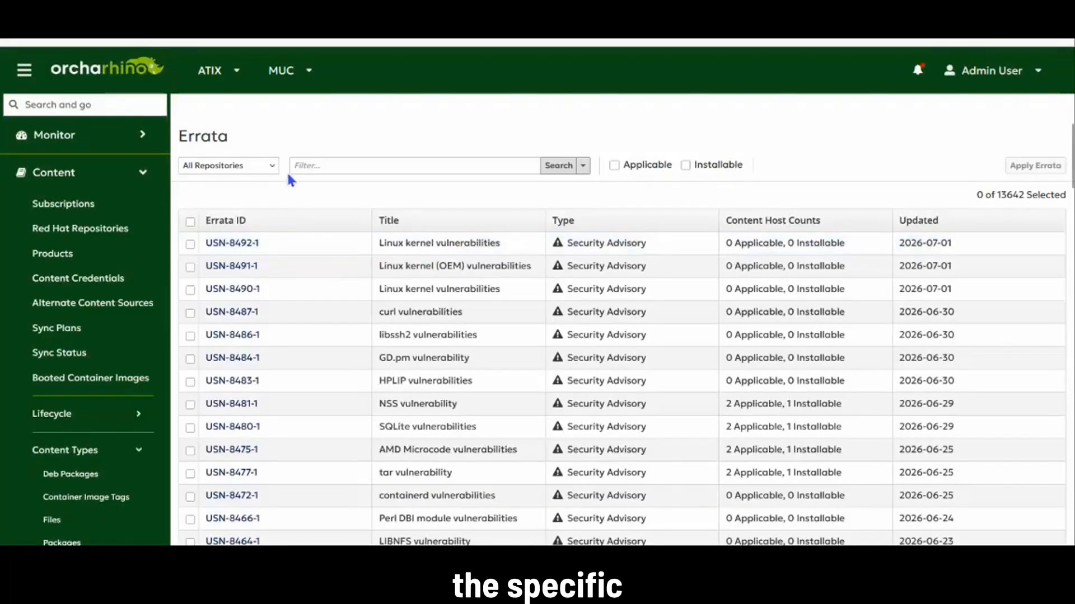
{"action": "left_click", "coordinate": [300, 166]}
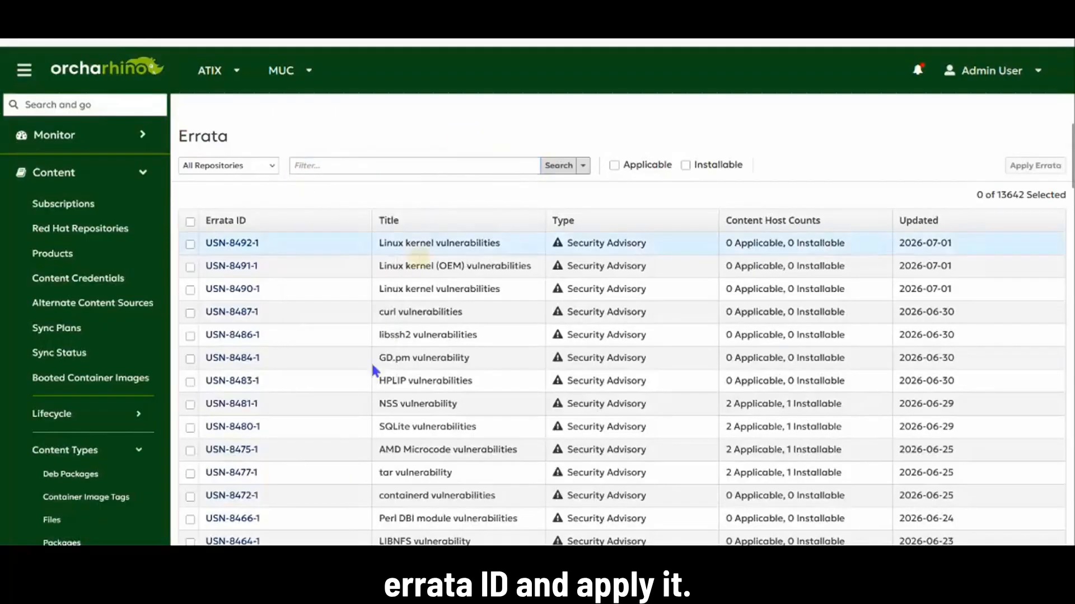
{"action": "left_click", "coordinate": [191, 428]}
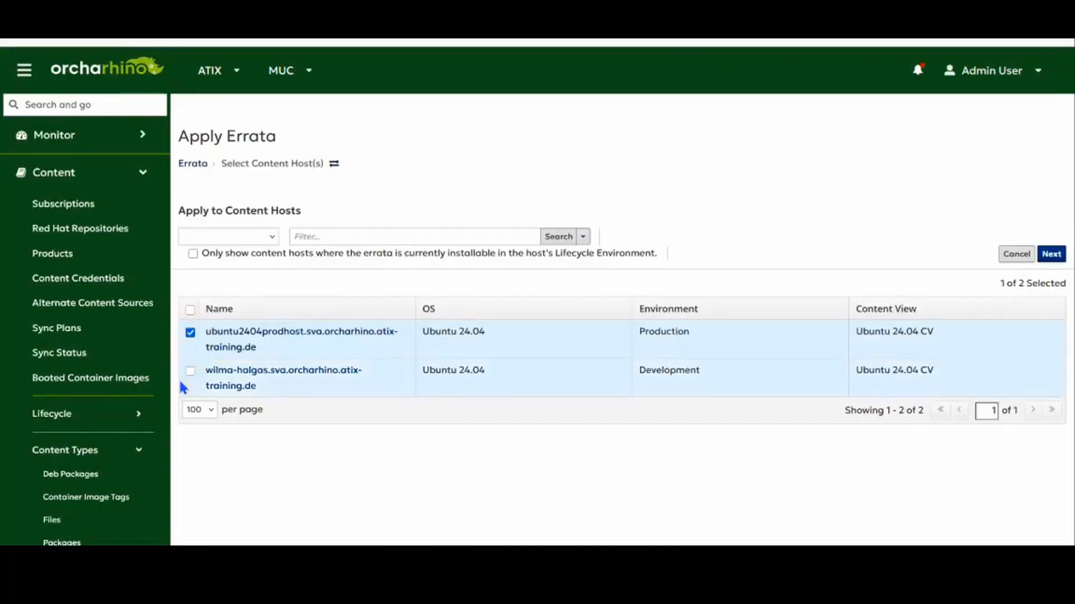
Apply the erratum to both Ubuntu 24.04 content hosts, with installation immediately after publishing the incremental content view version.
{"action": "left_click", "coordinate": [191, 371]}
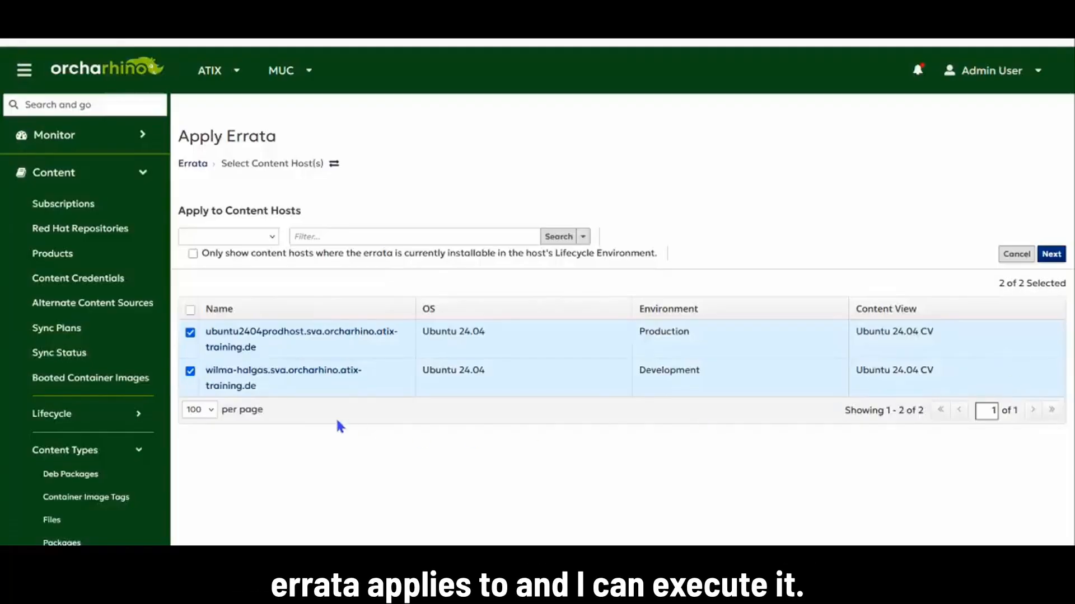
{"action": "left_click", "coordinate": [1051, 253]}
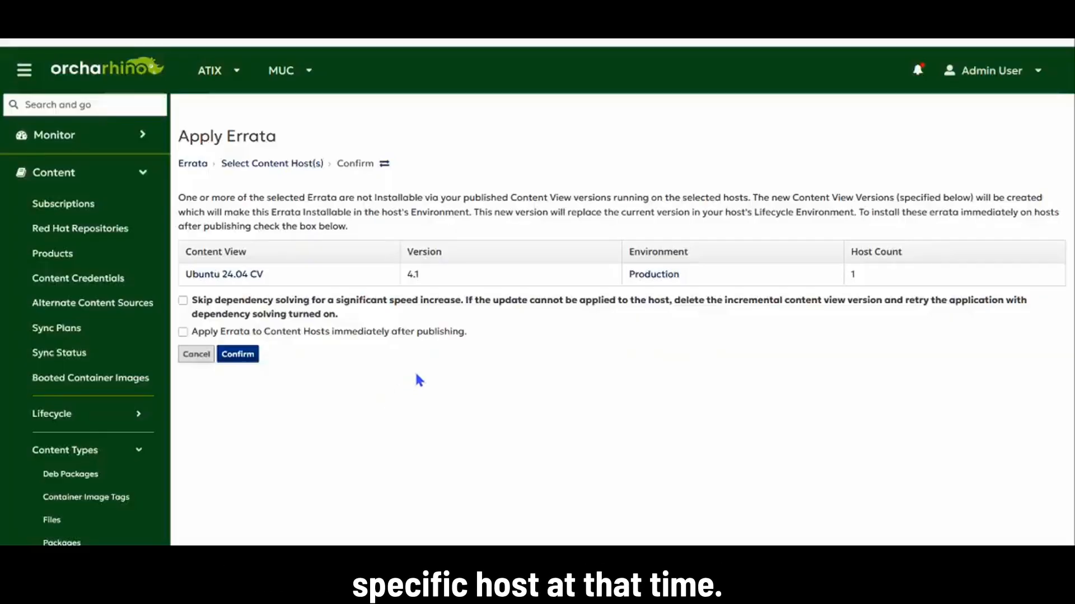
{"action": "left_click", "coordinate": [183, 332]}
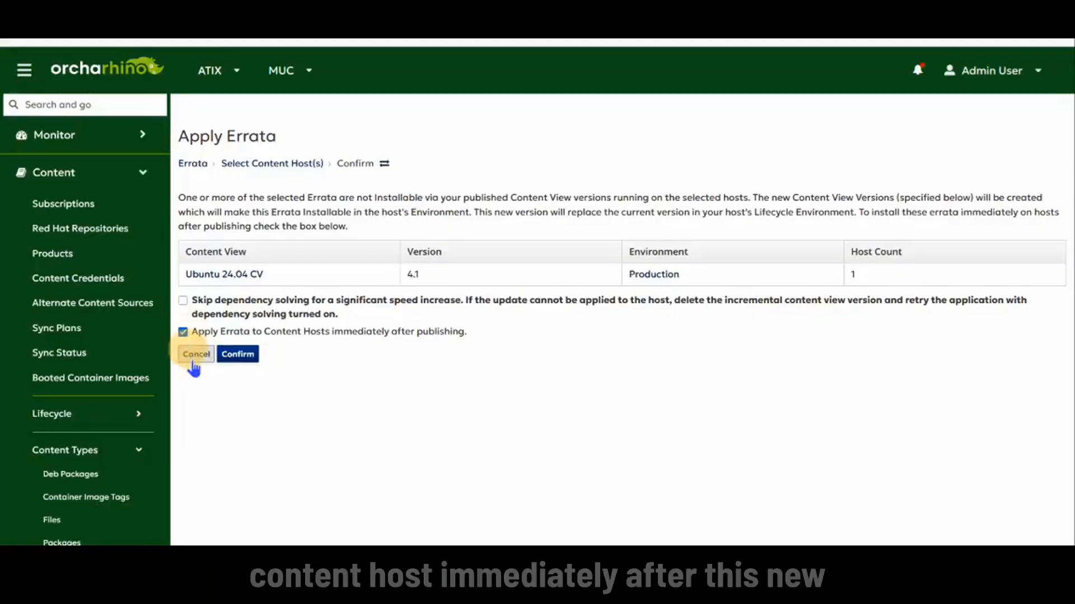
{"action": "left_click", "coordinate": [246, 357]}
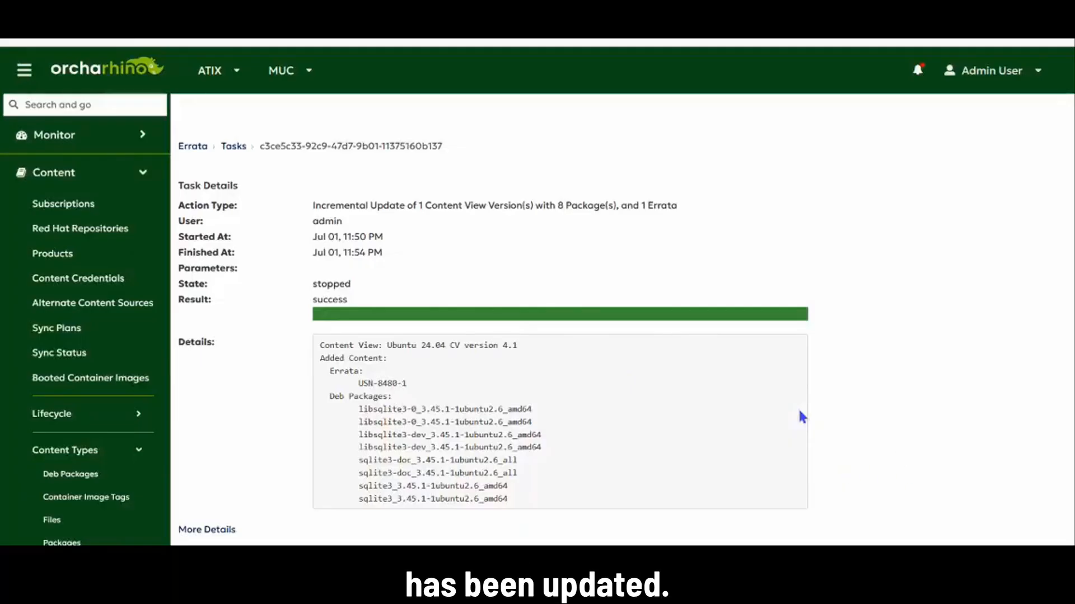
Open the Ubuntu 24.04 CV versions and examine the description and Deb packages of version 4.1.
{"action": "left_click", "coordinate": [71, 432]}
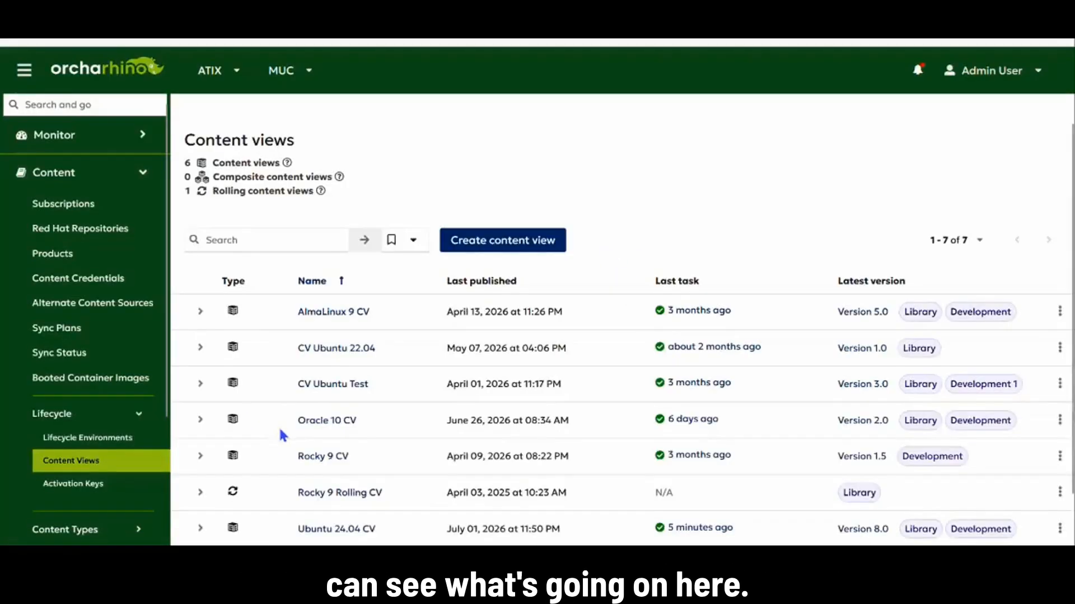
{"action": "scroll", "coordinate": [263, 411], "scroll_direction": "down", "scroll_amount": 1}
{"action": "left_click", "coordinate": [330, 479]}
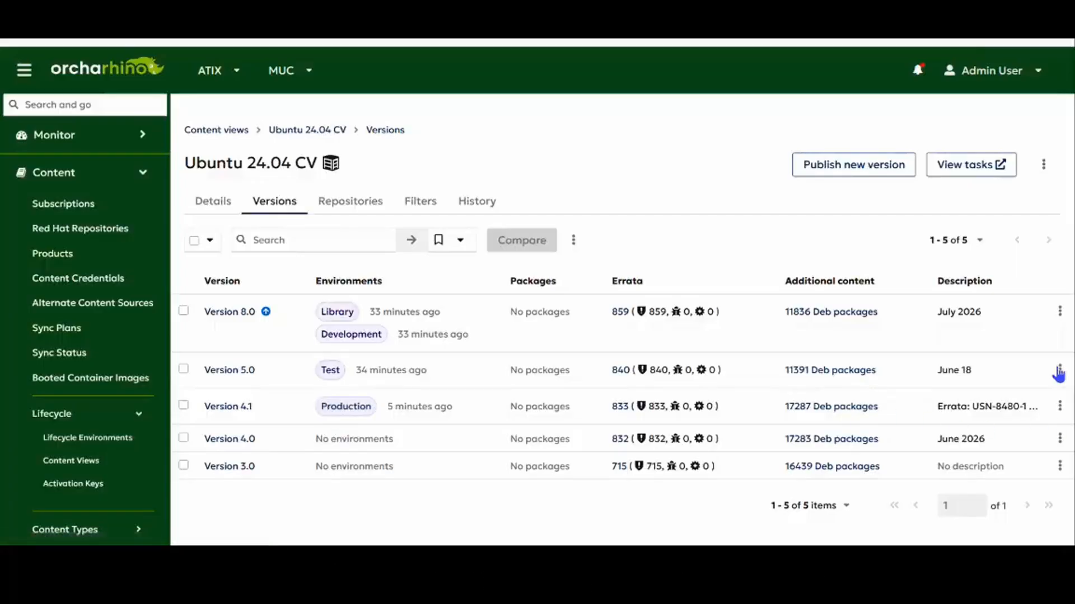
{"action": "left_click_drag", "start_coordinate": [956, 408], "coordinate": [997, 404]}
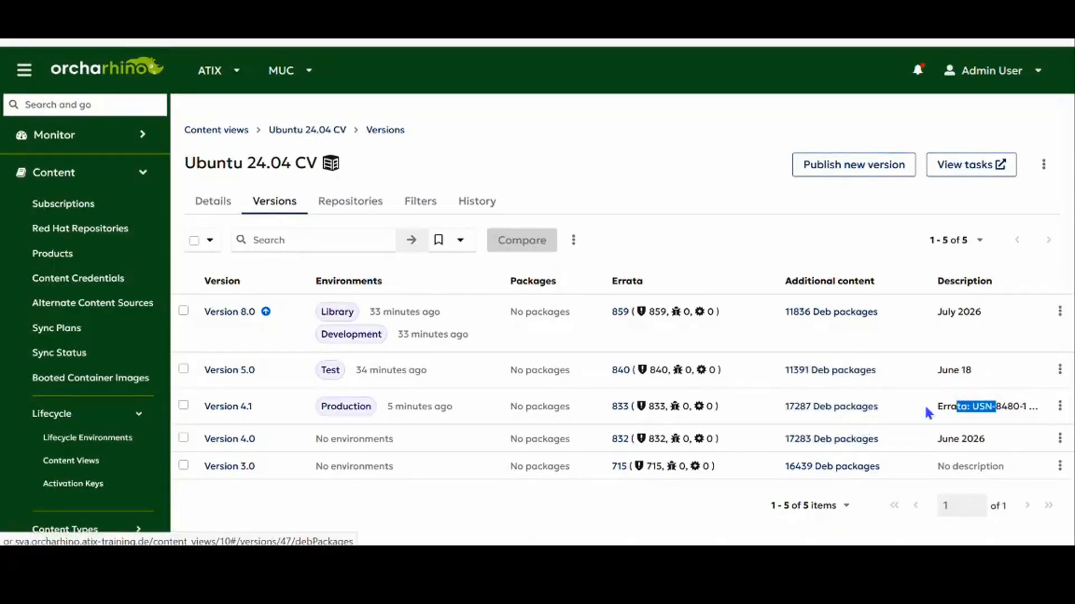
{"action": "left_click", "coordinate": [870, 407]}
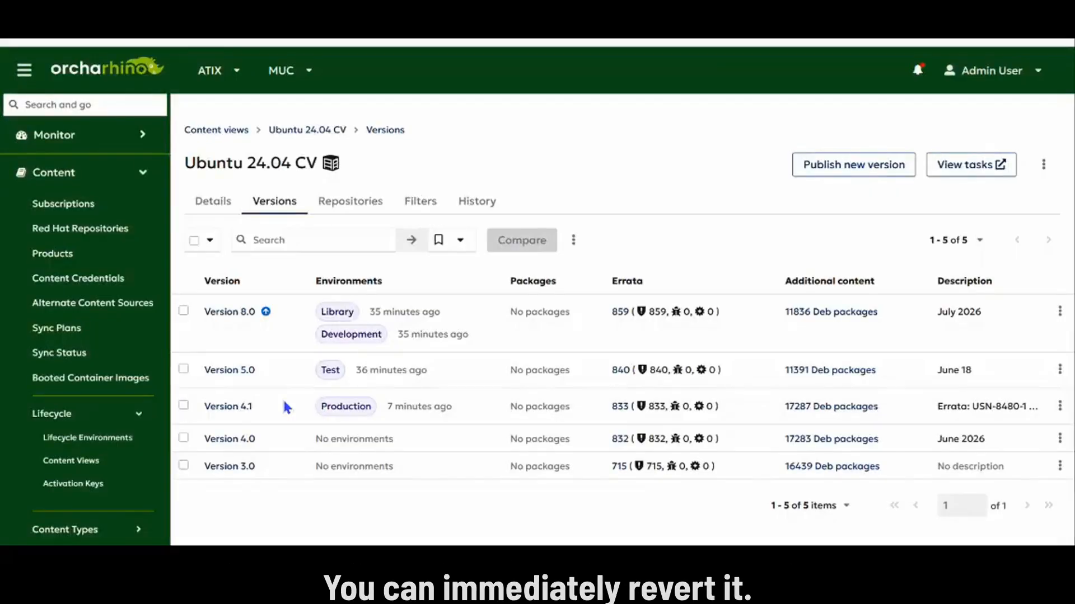
Promote version 5.0 of Ubuntu 24.04 CV back to the Development environment.
{"action": "left_click", "coordinate": [183, 369]}
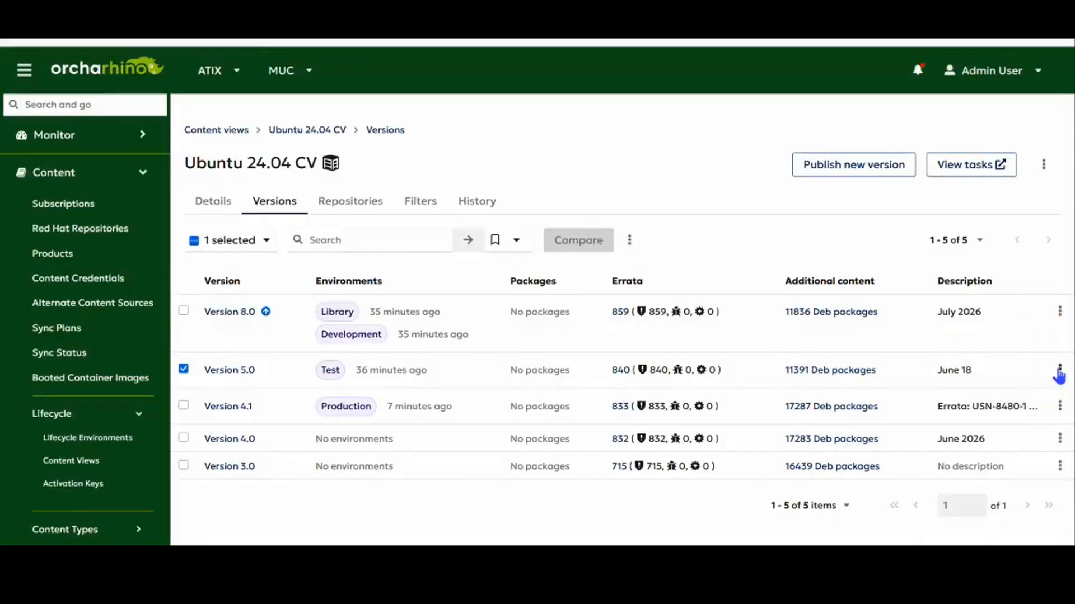
{"action": "left_click", "coordinate": [1059, 370]}
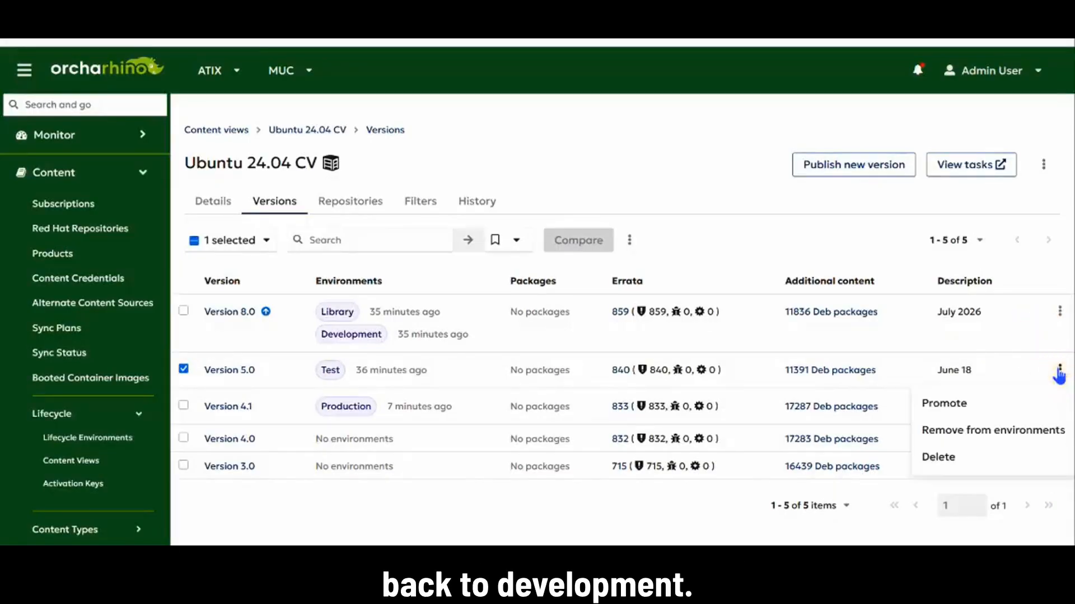
{"action": "left_click", "coordinate": [1002, 404]}
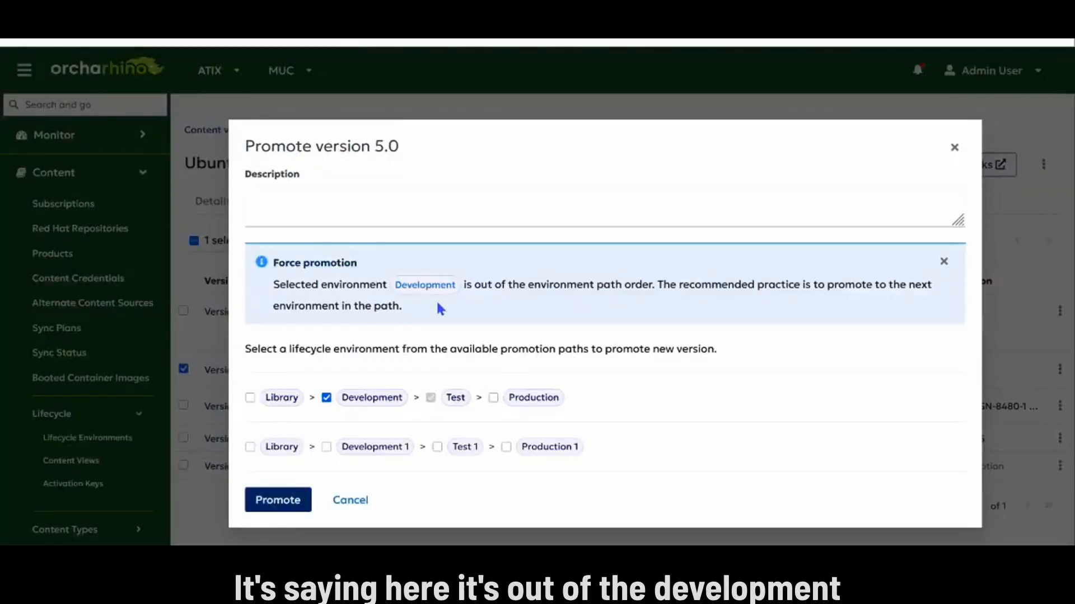